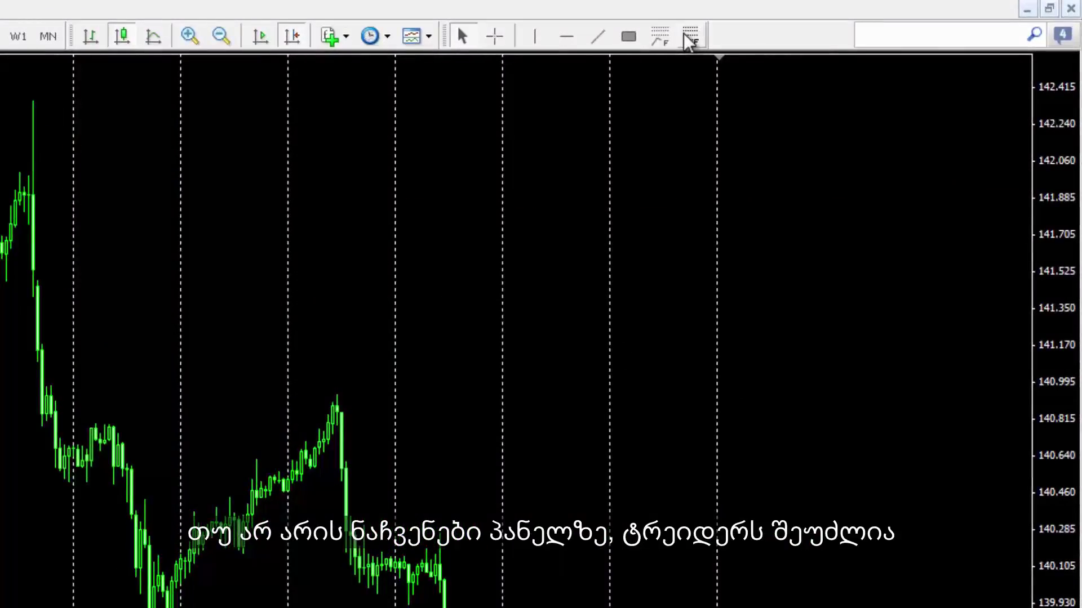
- Open the toolbar customization for the drawing tools and draw a Fibonacci retracement from the 28 March low to the 2 April high
right_click(686, 34)
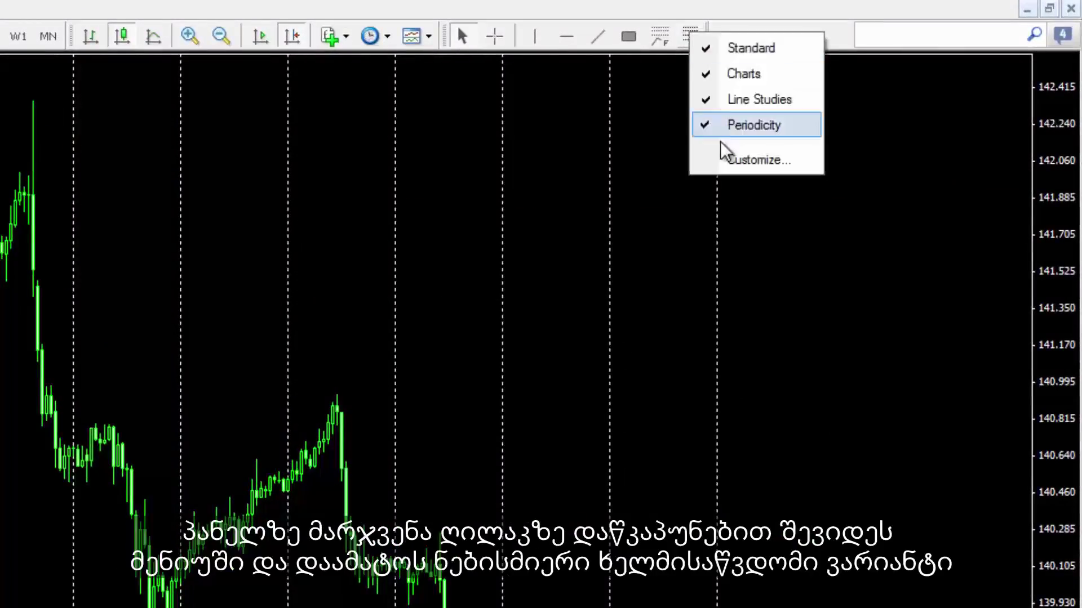
left_click(733, 160)
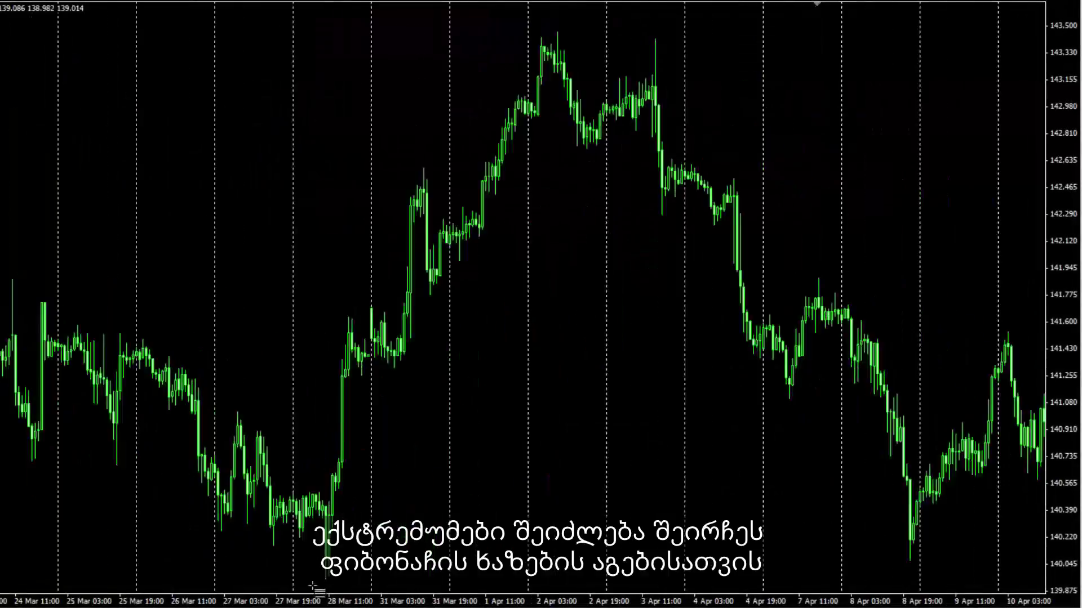
left_click_drag(327, 579, 558, 32)
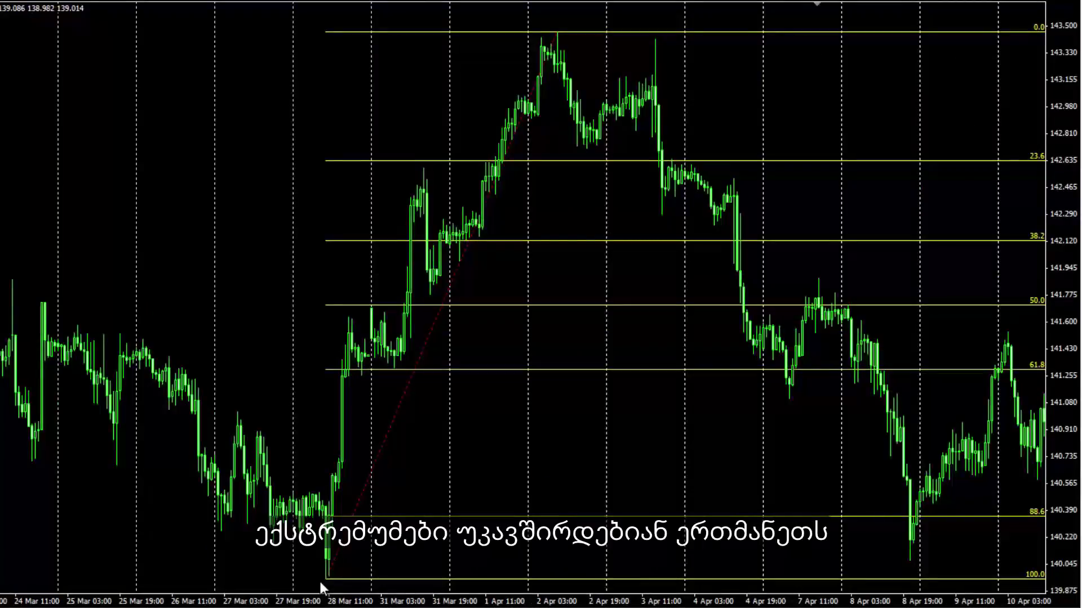
- Add a level of 0.764 with the description 76.4 to the Fibonacci retracement's levels
left_click_drag(406, 51, 720, 92)
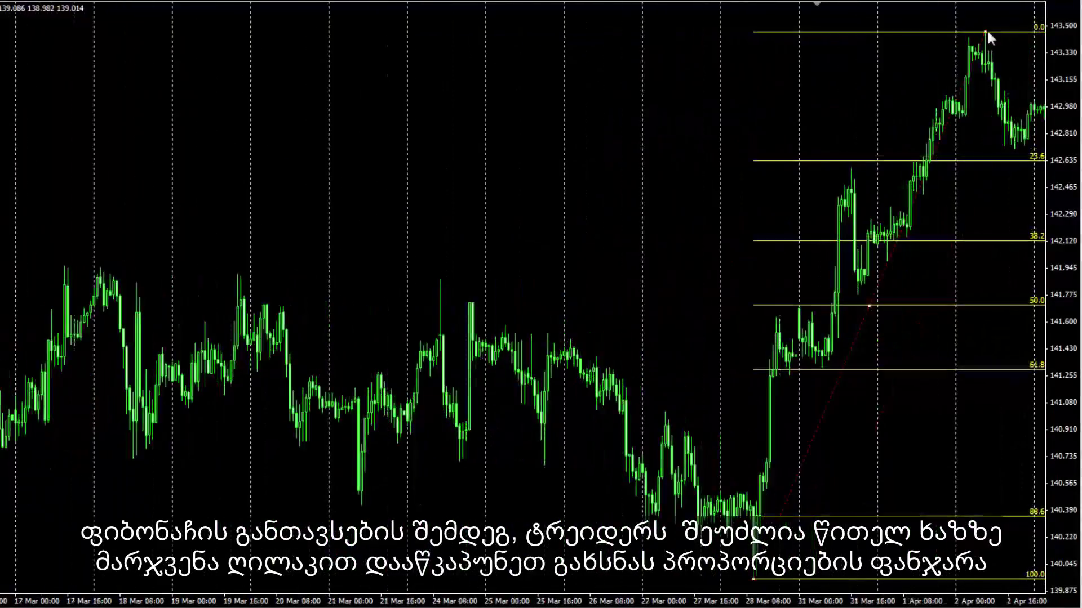
right_click(986, 28)
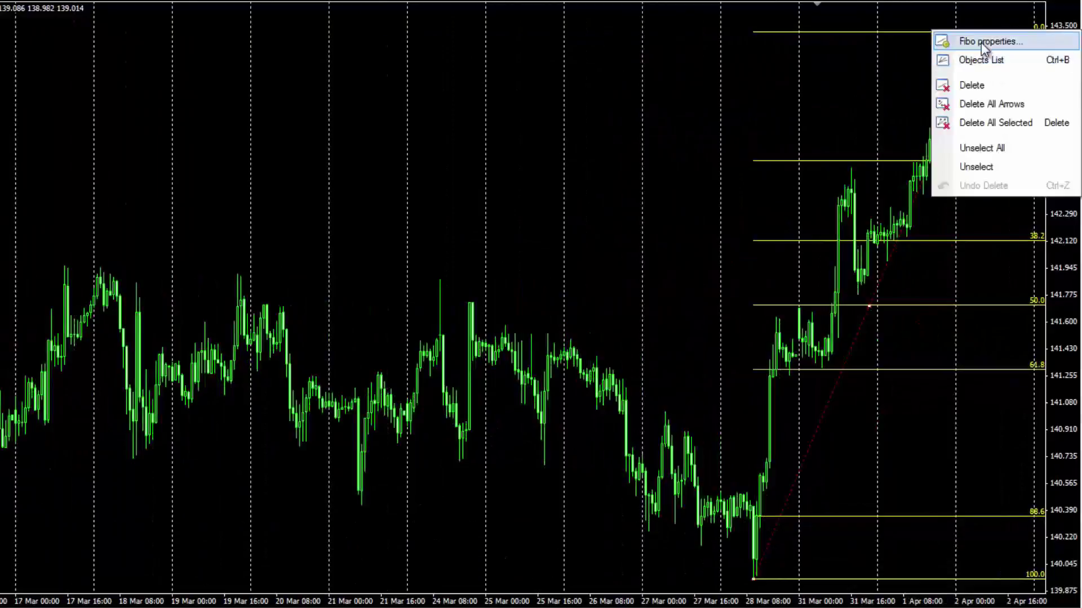
left_click(982, 43)
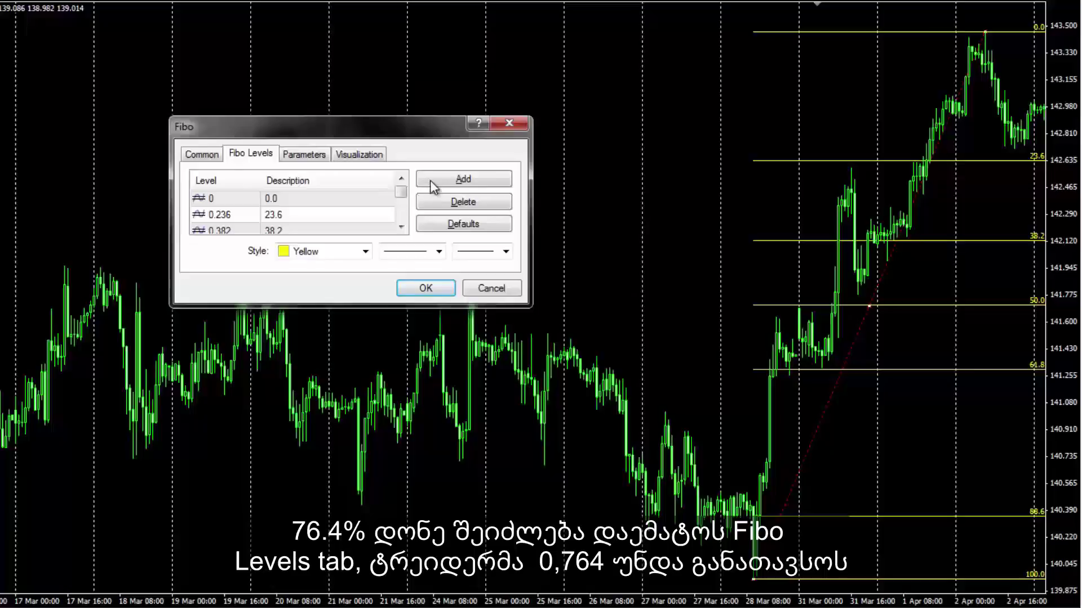
left_click(430, 180)
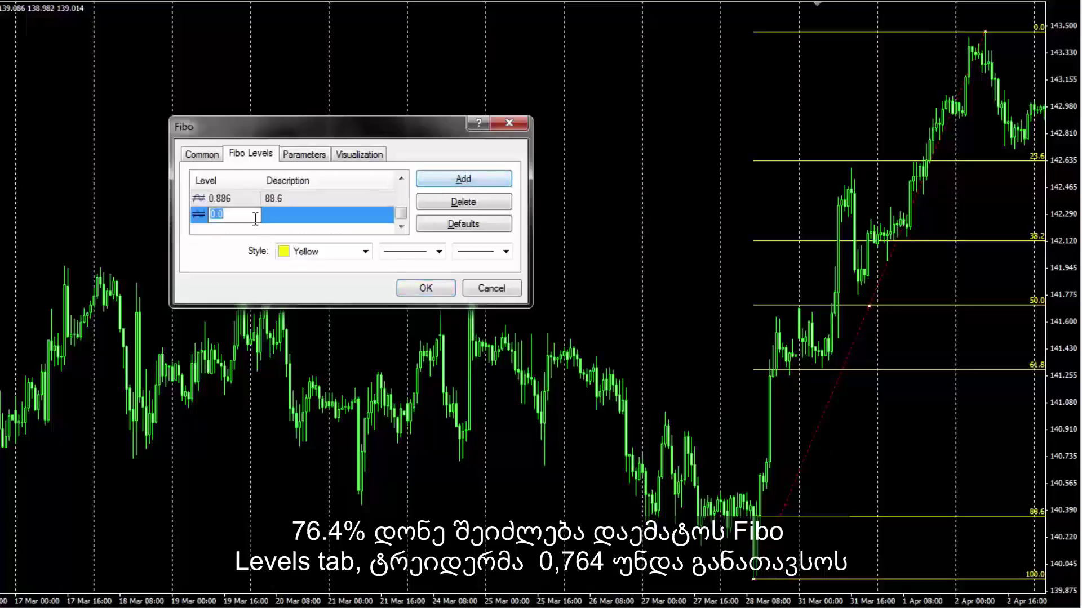
type("0.764")
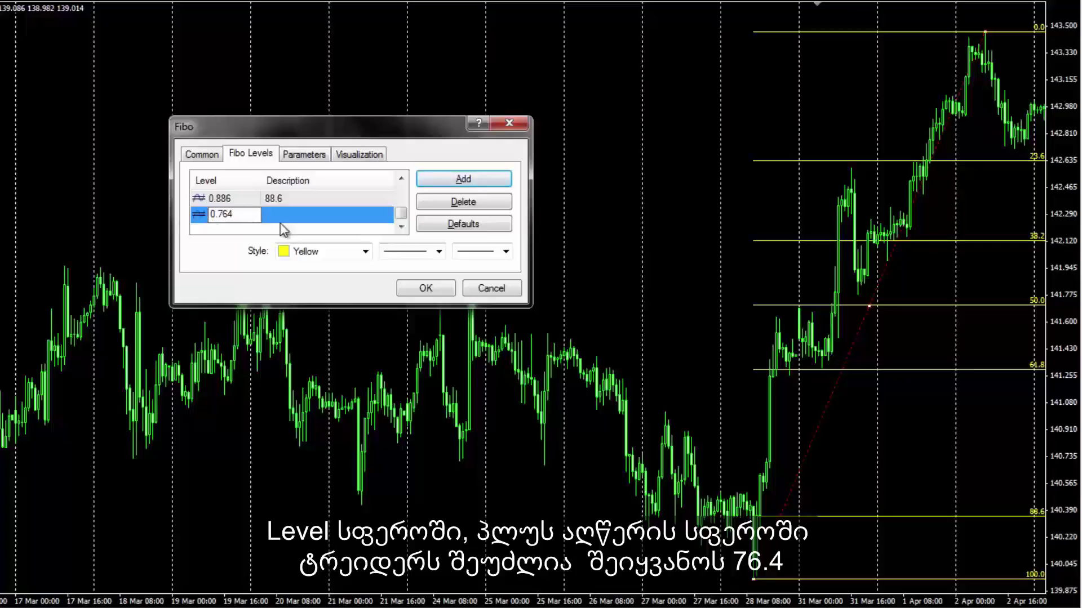
left_click(281, 217)
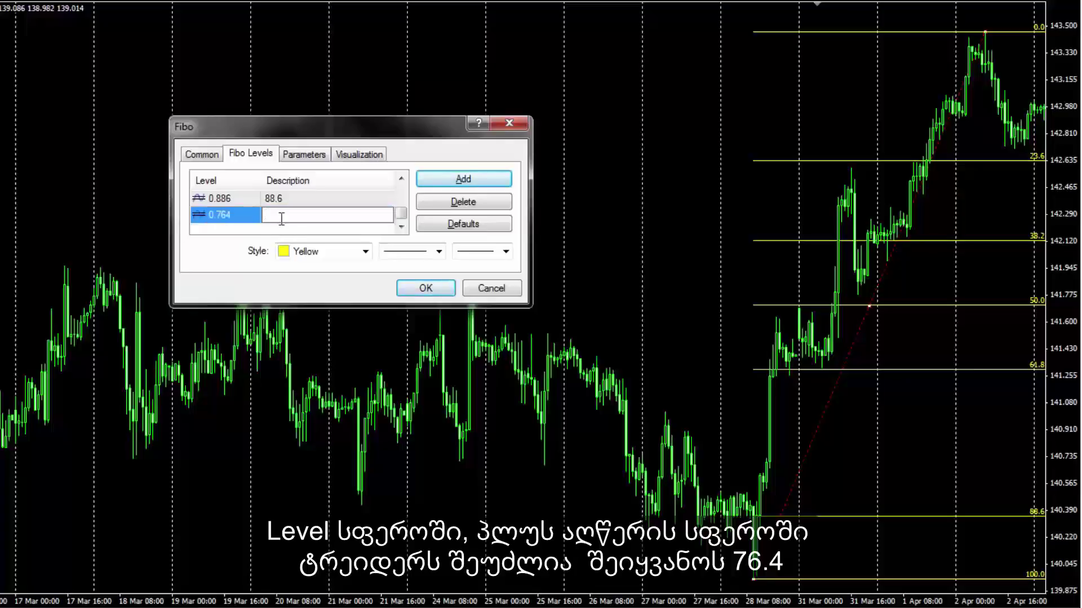
type("76.4")
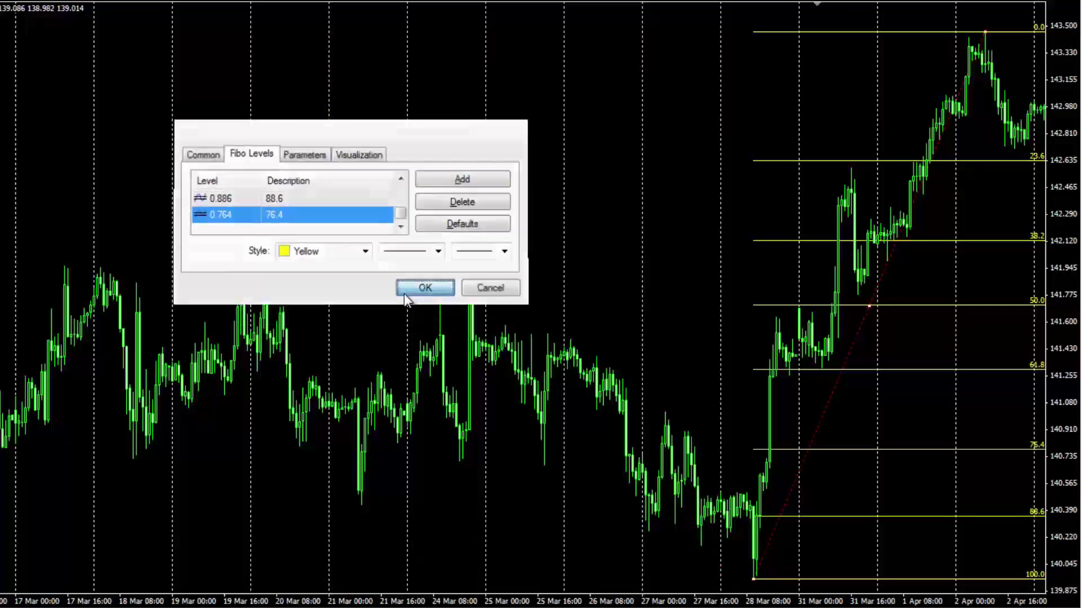
left_click(426, 288)
- Draw another Fibonacci retracement over the downtrend from the 28 January high to the early-February low
scroll(981, 488, "down", 2)
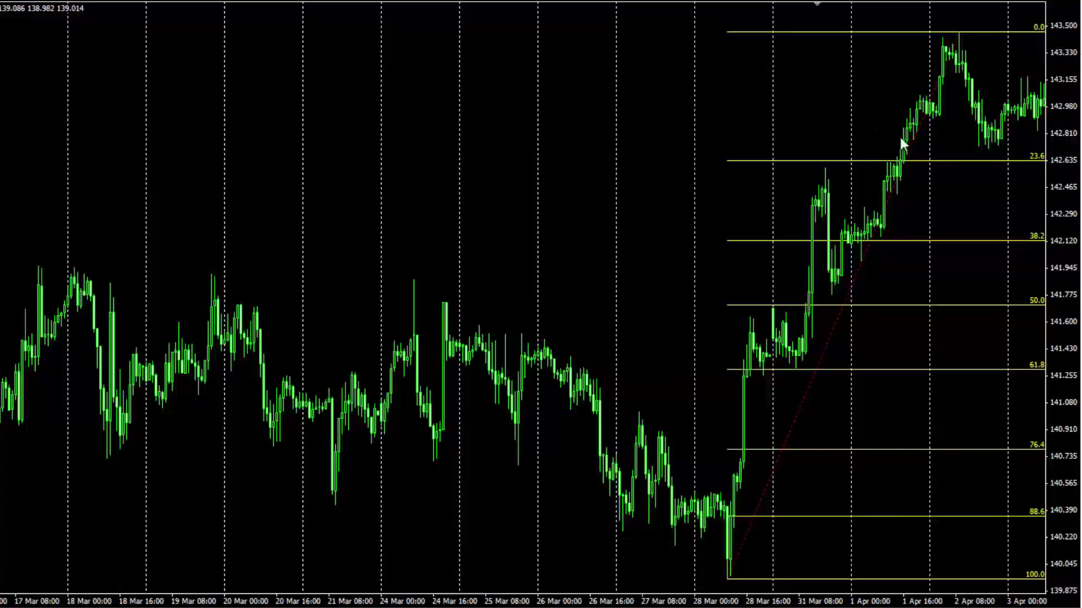
scroll(810, 103, "down", 5)
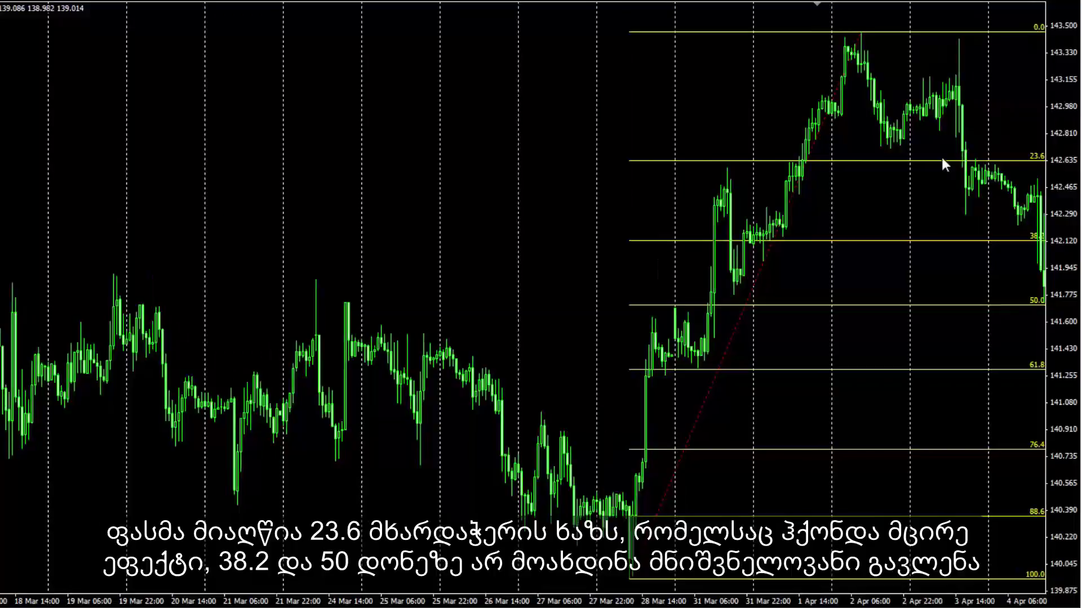
left_click_drag(685, 113, 667, 120)
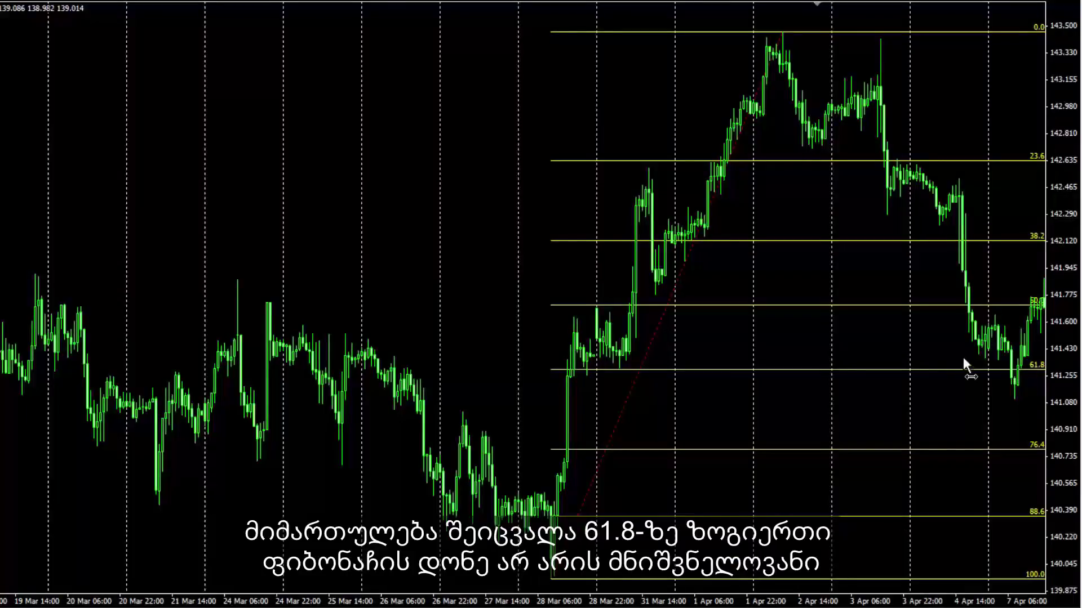
scroll(963, 359, "down", 5)
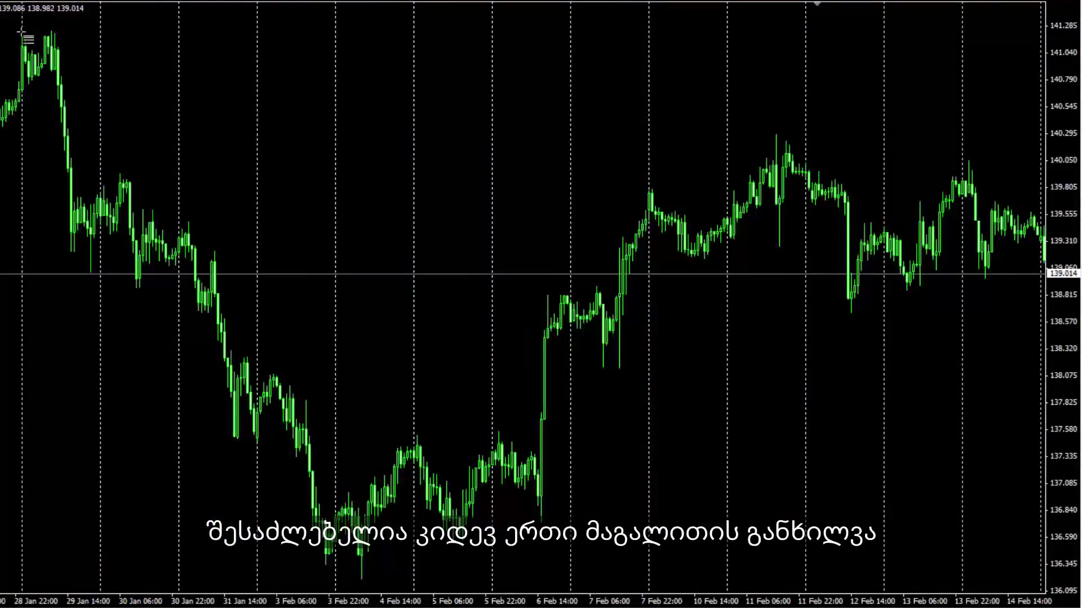
left_click_drag(21, 32, 361, 579)
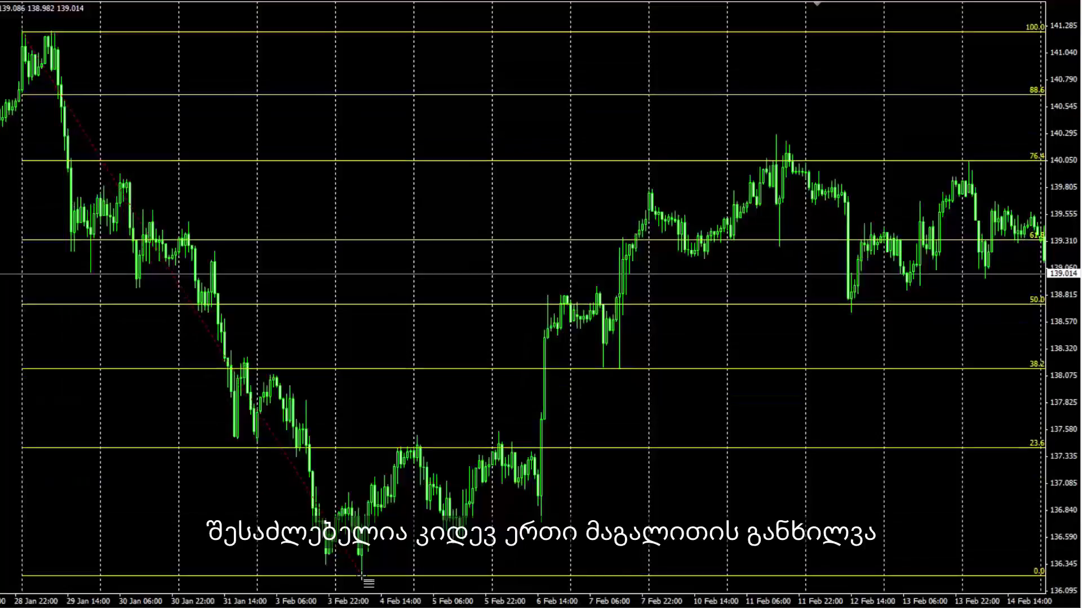
- Examine how price reacts at each level of the downtrend retracement from late January through 19 February
left_click_drag(525, 316, 905, 323)
scroll(905, 324, "down", 5)
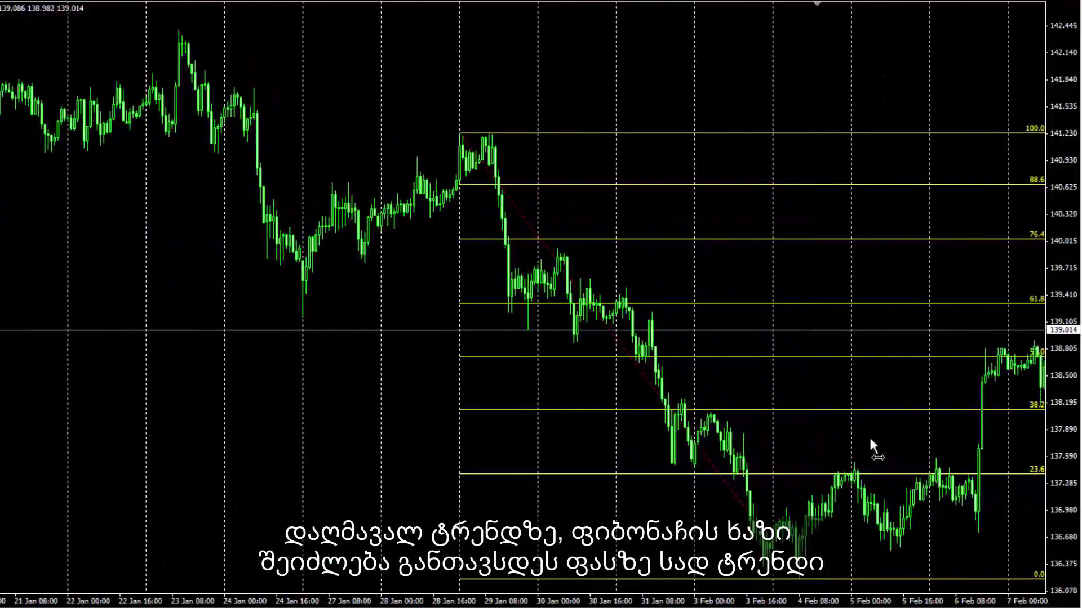
scroll(853, 298, "down", 6)
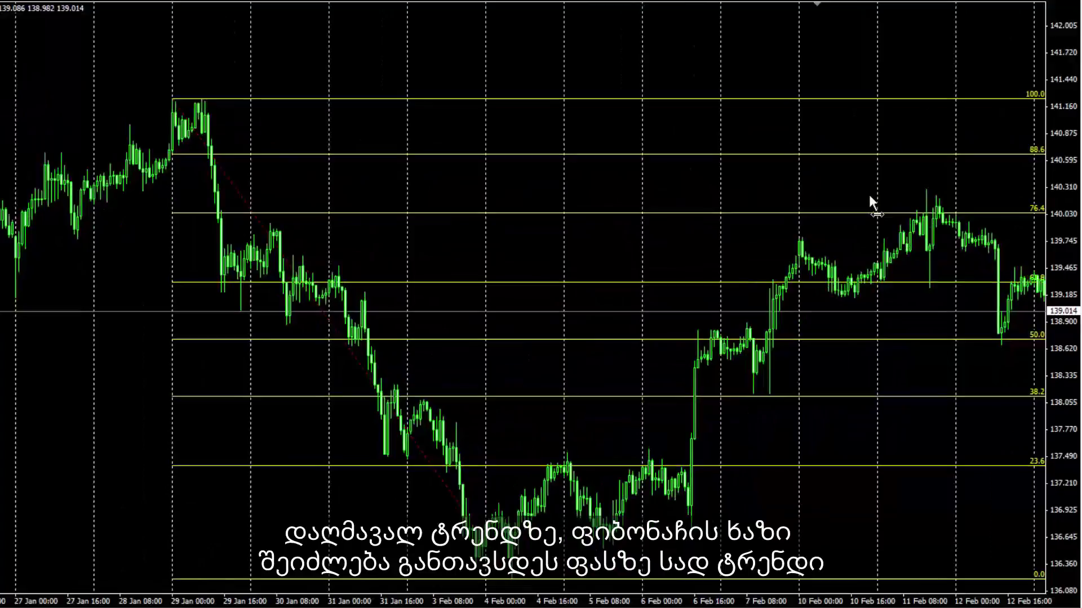
scroll(869, 194, "down", 6)
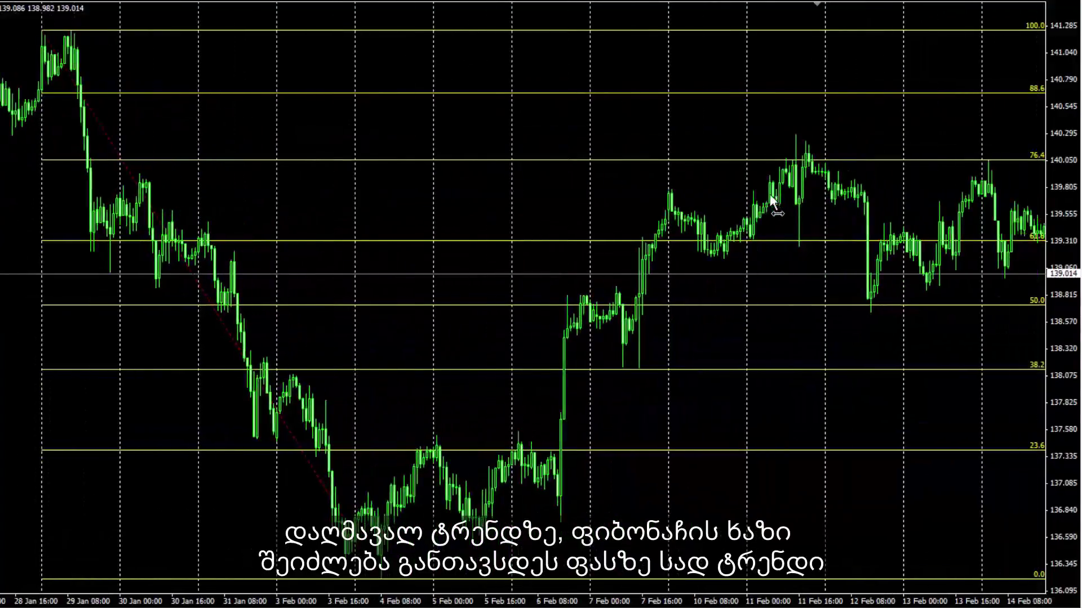
scroll(696, 209, "down", 1)
scroll(688, 200, "down", 3)
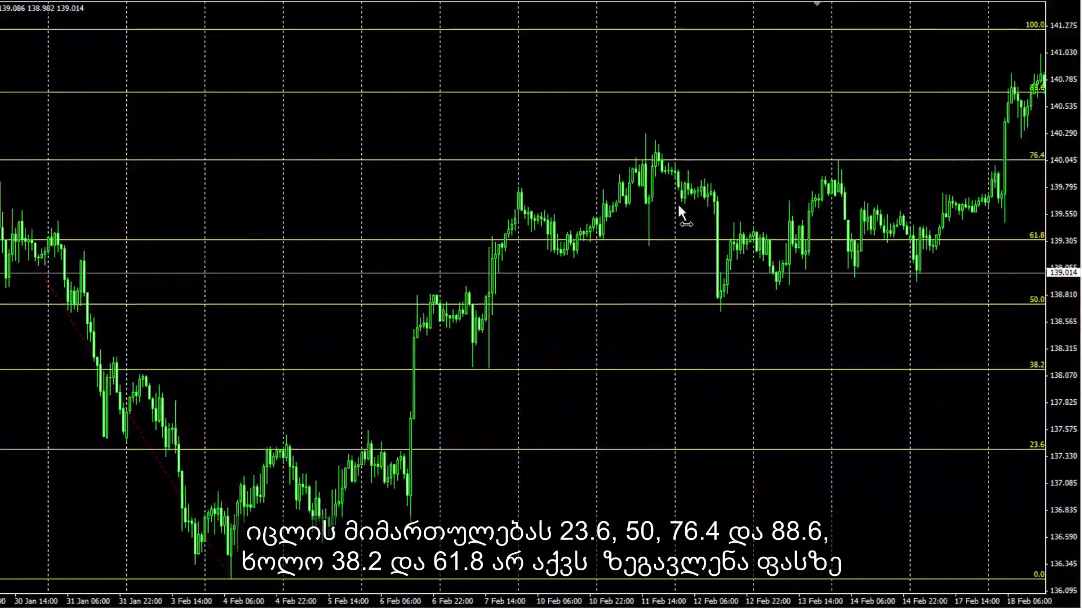
scroll(668, 207, "down", 1)
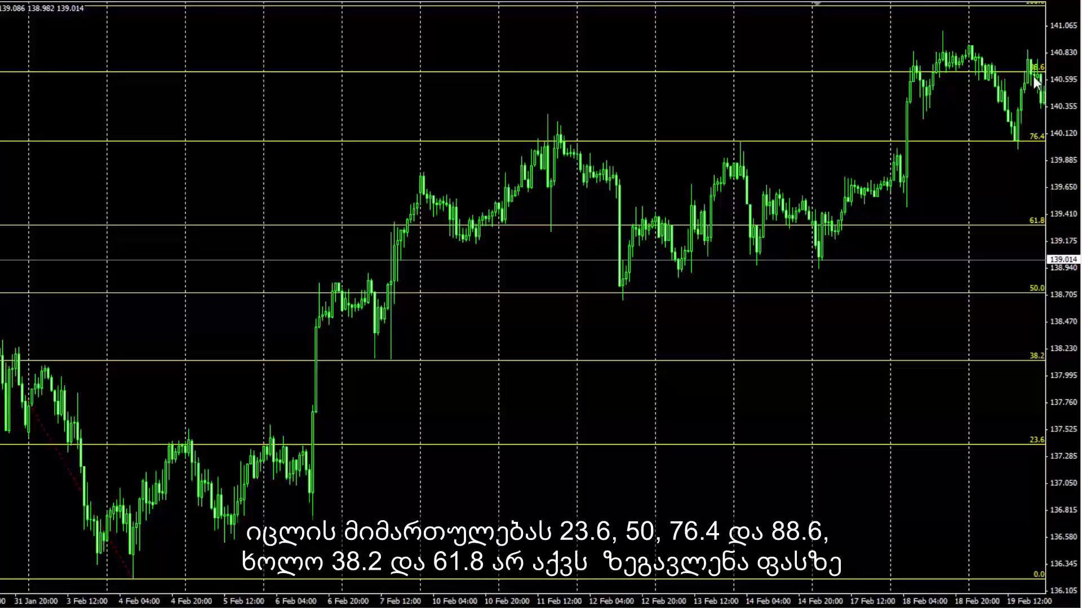
scroll(804, 62, "down", 1)
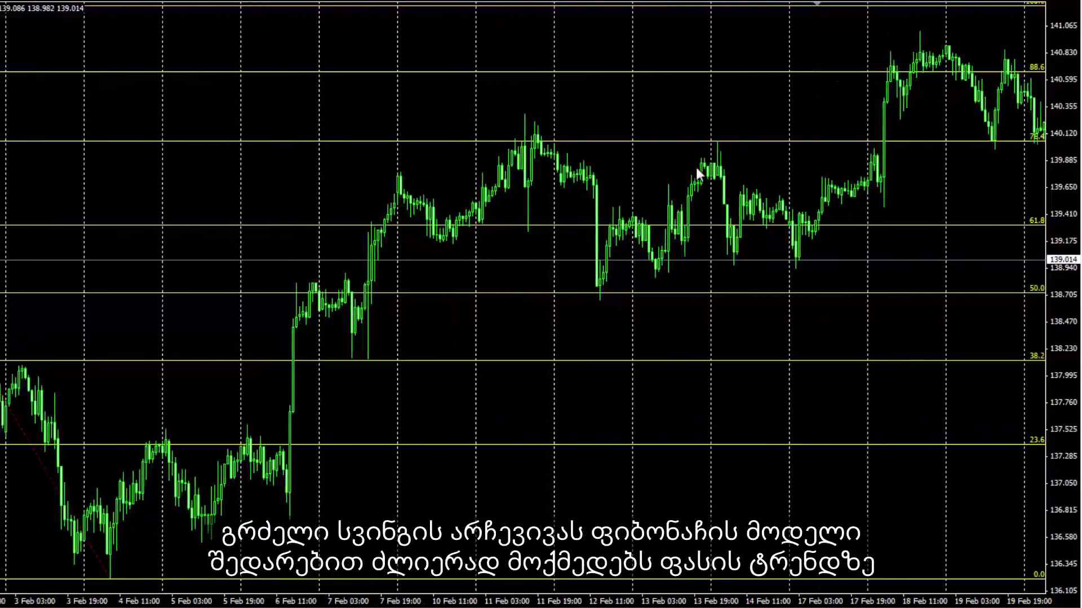
scroll(693, 181, "up", 5)
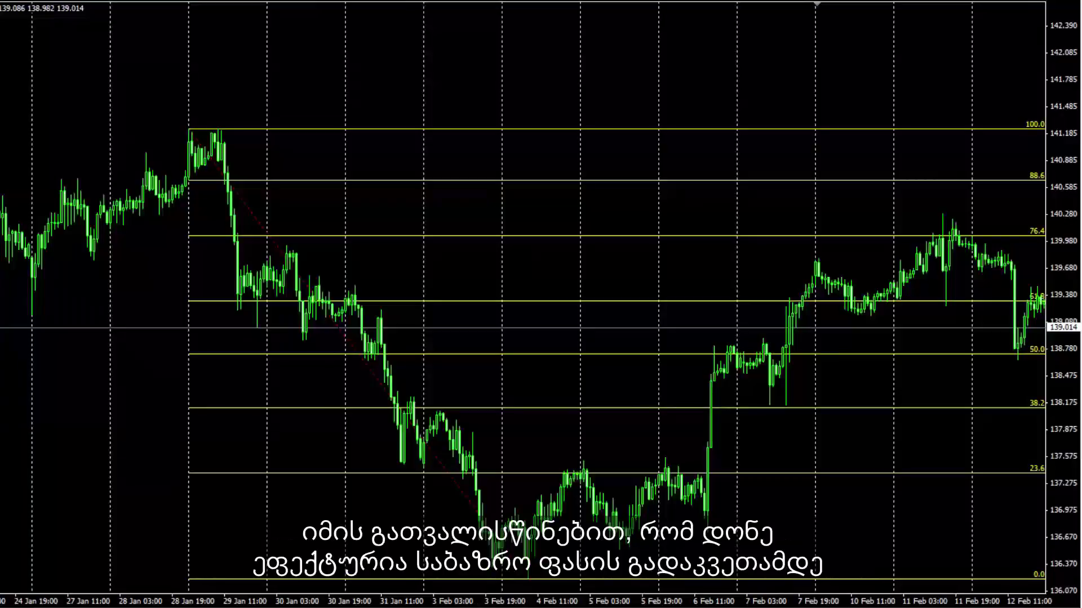
scroll(523, 298, "left", 5)
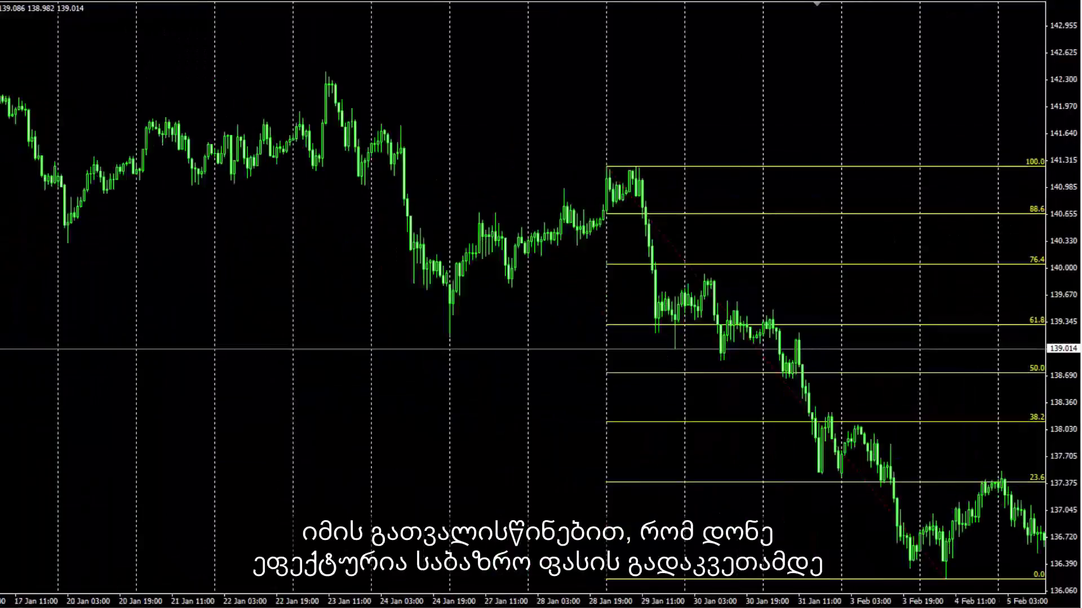
scroll(523, 304, "right", 4)
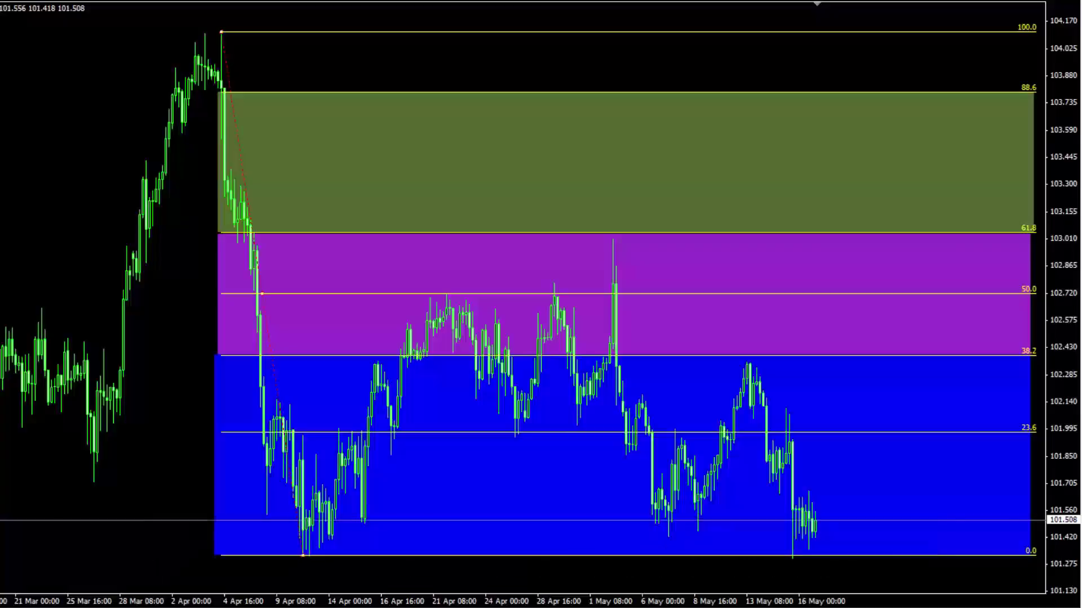
- Move the January retracement's 100 anchor onto the early-January high and extend its 0 anchor to the late-January low, and on to the early-February low
scroll(524, 304, "left", 15)
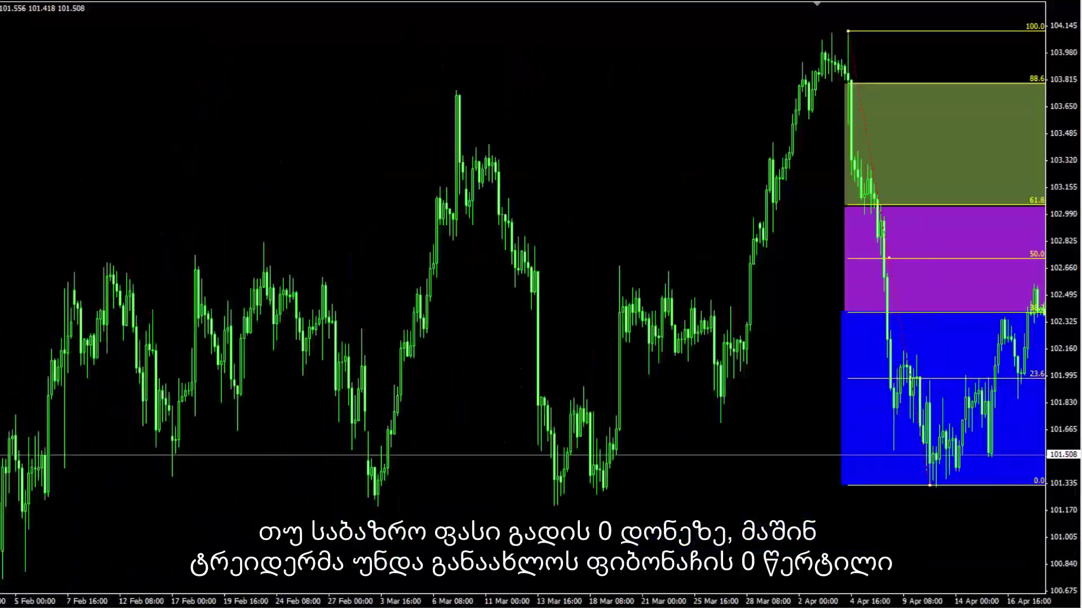
scroll(524, 304, "left", 3)
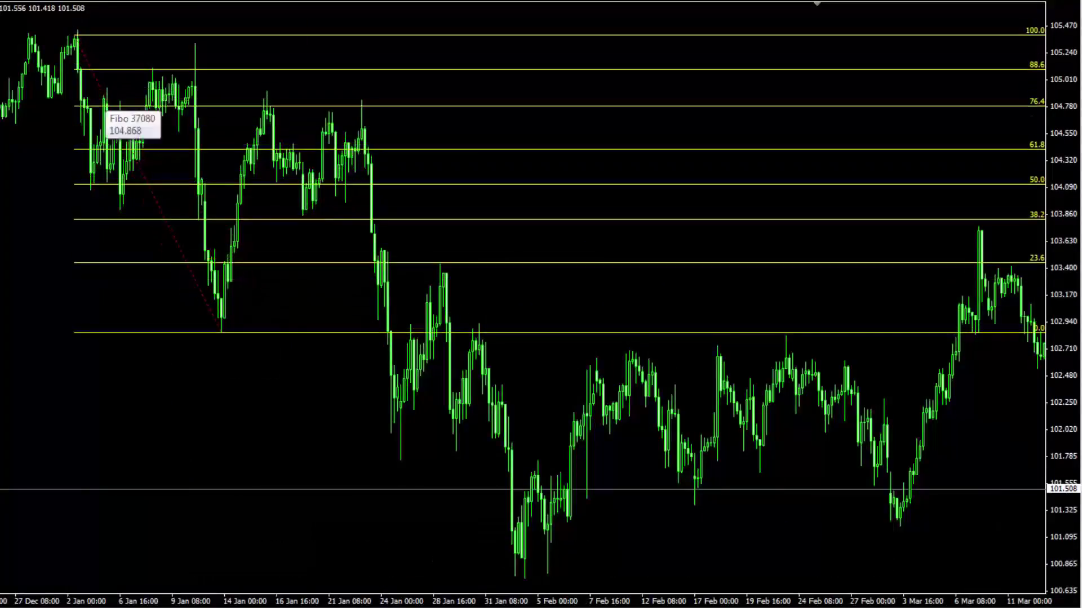
left_click_drag(76, 35, 80, 30)
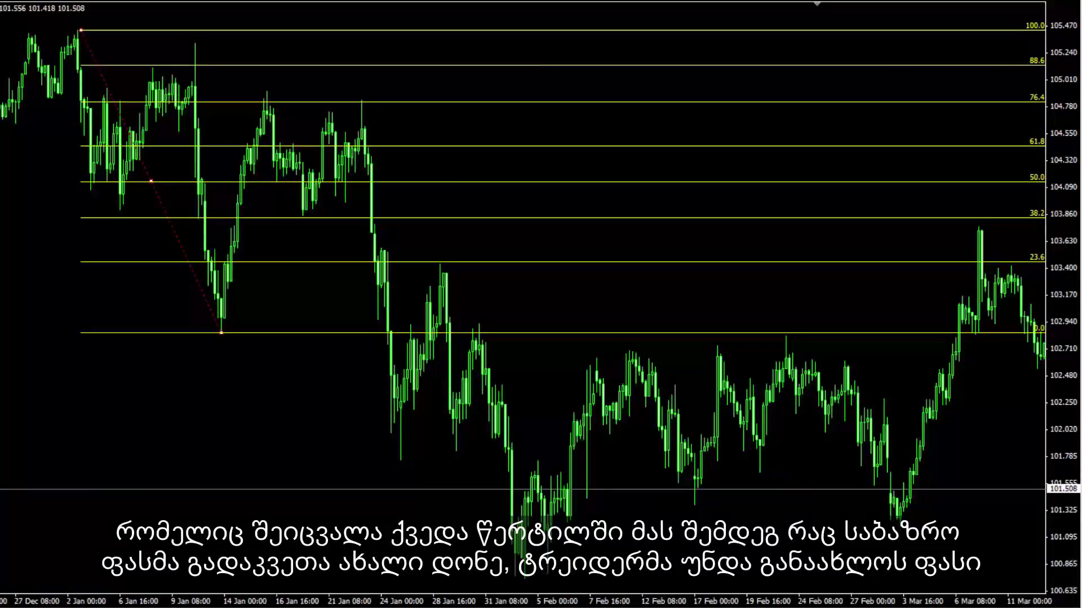
left_click_drag(221, 333, 401, 460)
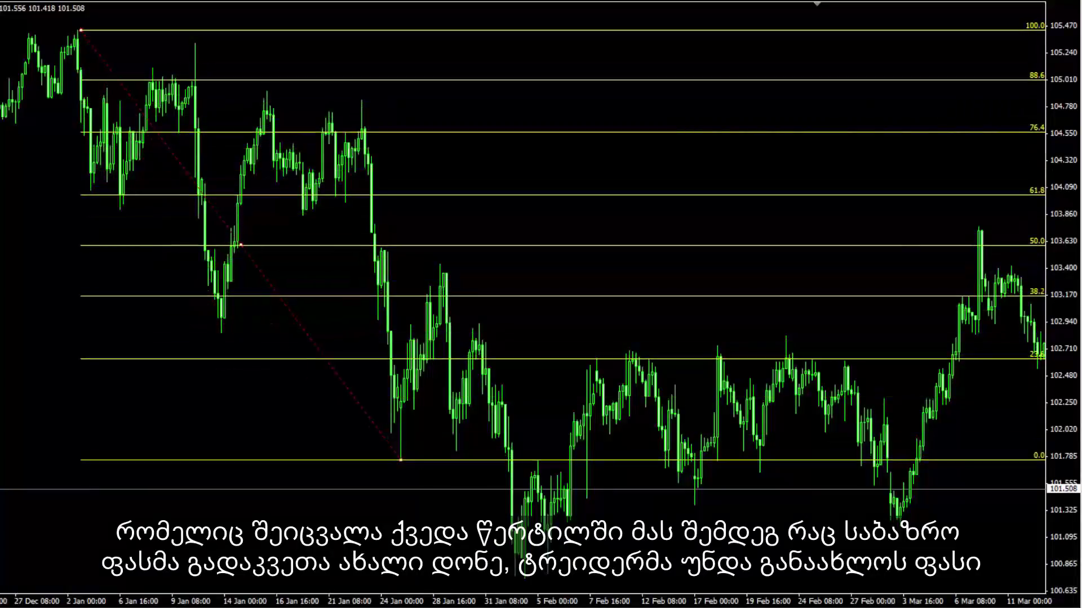
left_click_drag(400, 460, 524, 579)
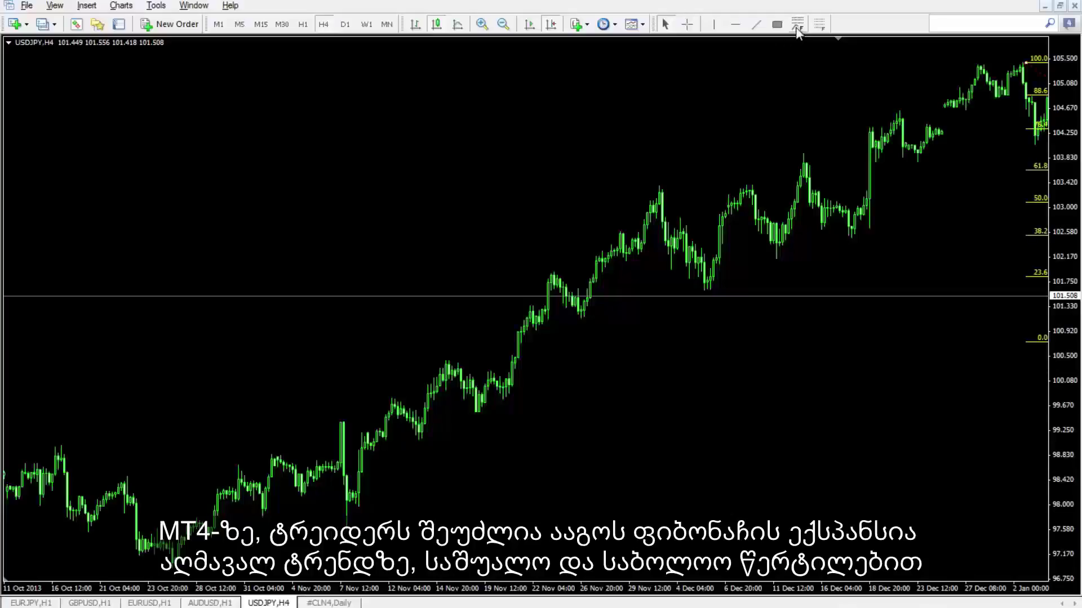
- Draw a Fibonacci expansion from the late-October low to the early-November high and view its list of Fibo levels
left_click(796, 26)
left_click_drag(169, 572, 344, 424)
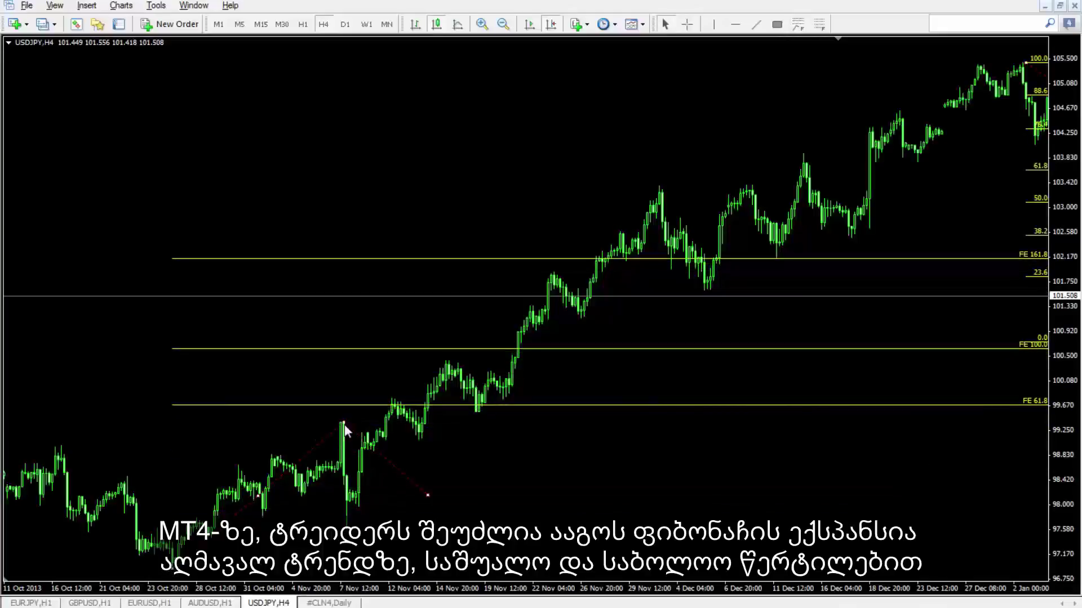
right_click(427, 498)
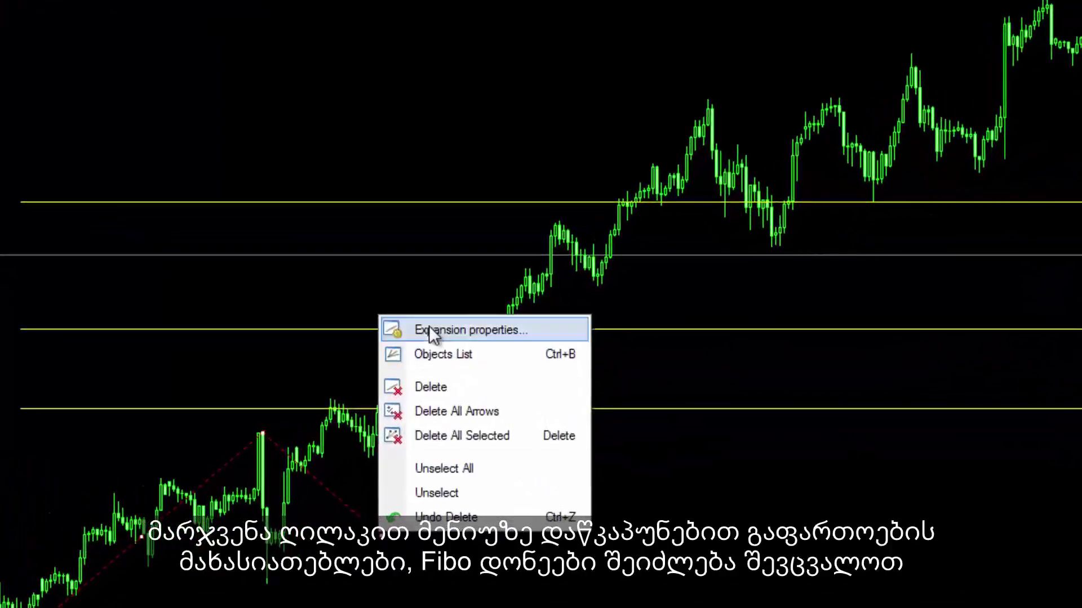
left_click(429, 327)
left_click(425, 198)
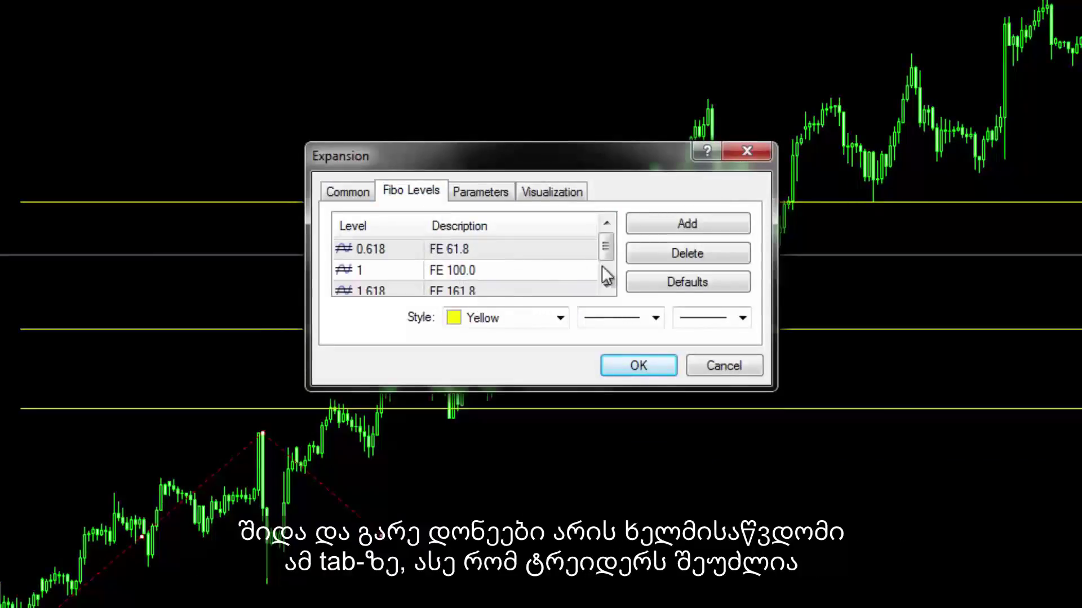
left_click_drag(611, 255, 613, 257)
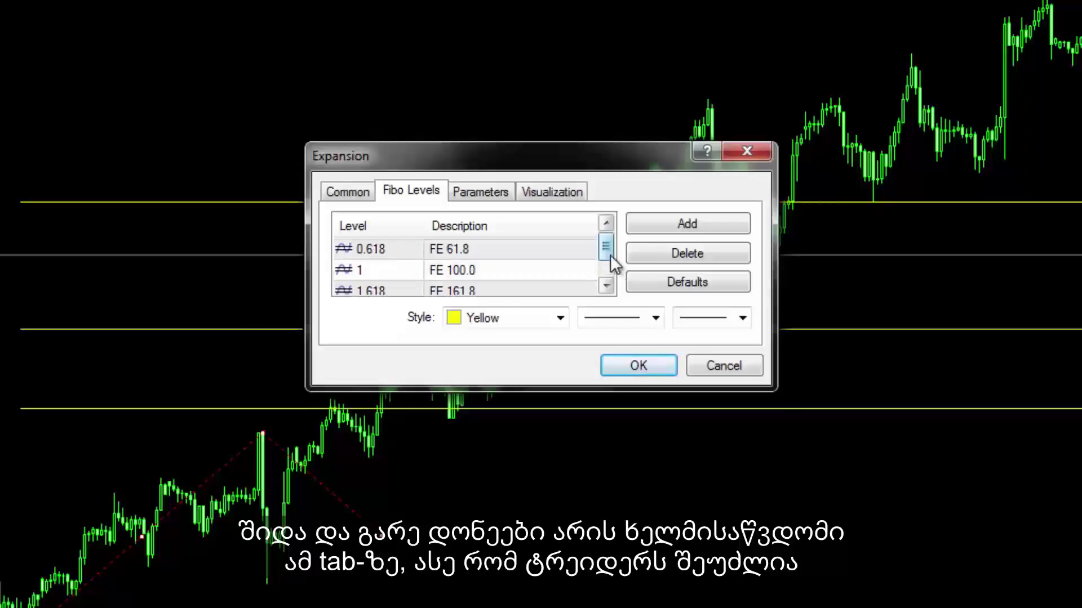
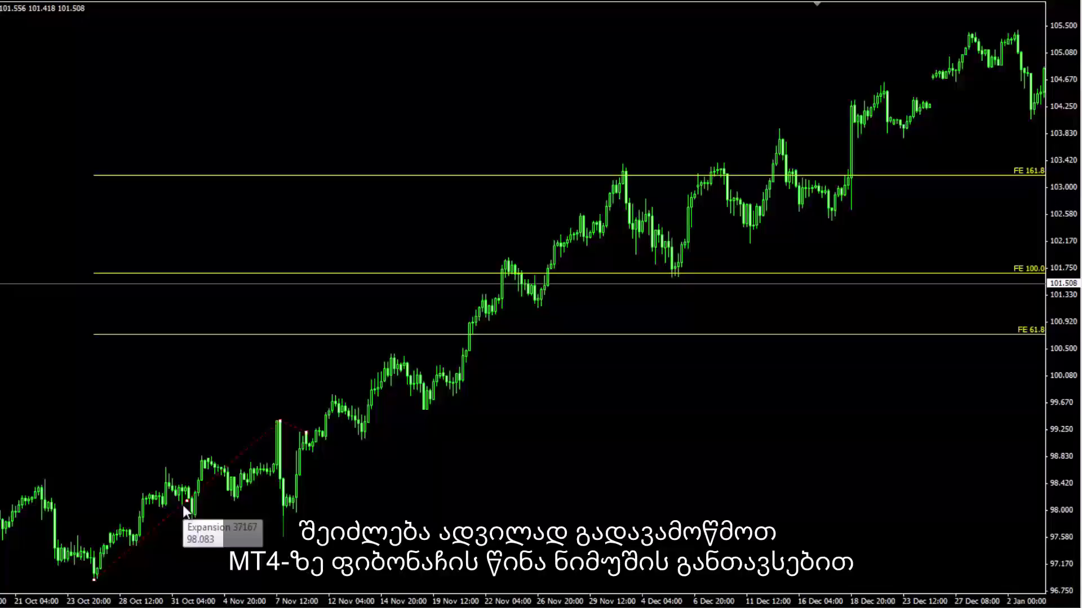
- Place a Fibonacci retracement from the late-December high to the mid-January low
left_click_drag(184, 505, 401, 349)
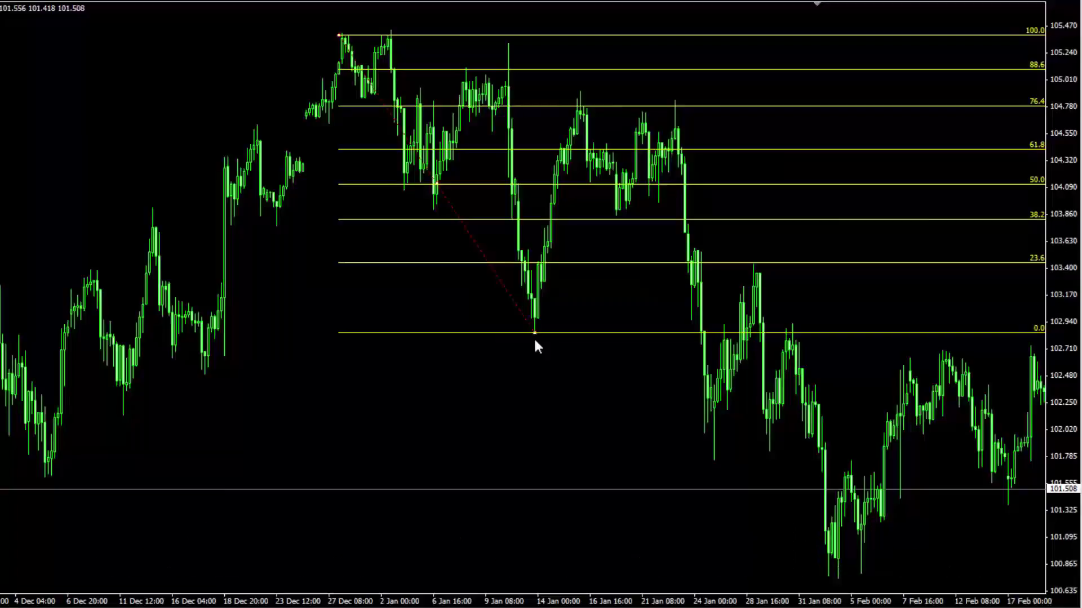
- Add a Fibo level of -.5 with the description h/2 to the retracement from the late-December high to the mid-January low
right_click(535, 338)
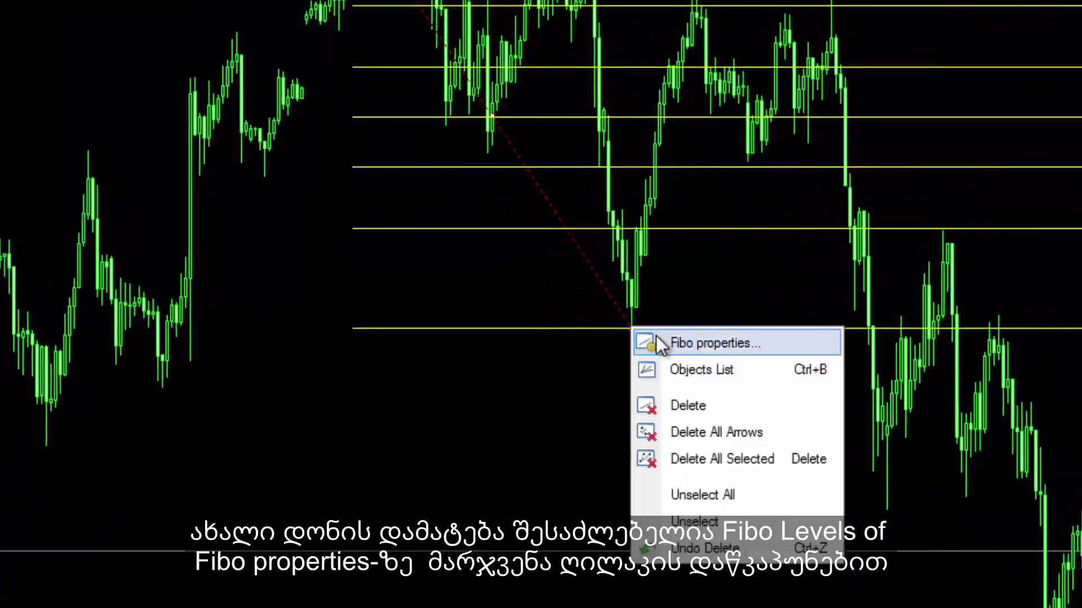
left_click(656, 338)
left_click(645, 293)
left_click(645, 293)
left_click(645, 293)
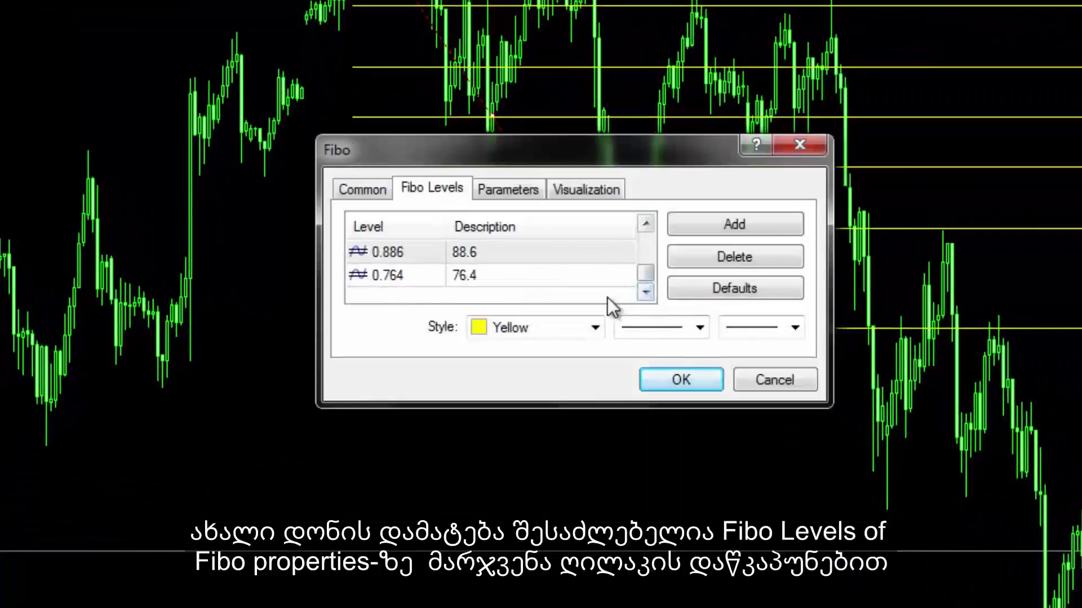
left_click(719, 233)
type("-.5")
left_click(464, 275)
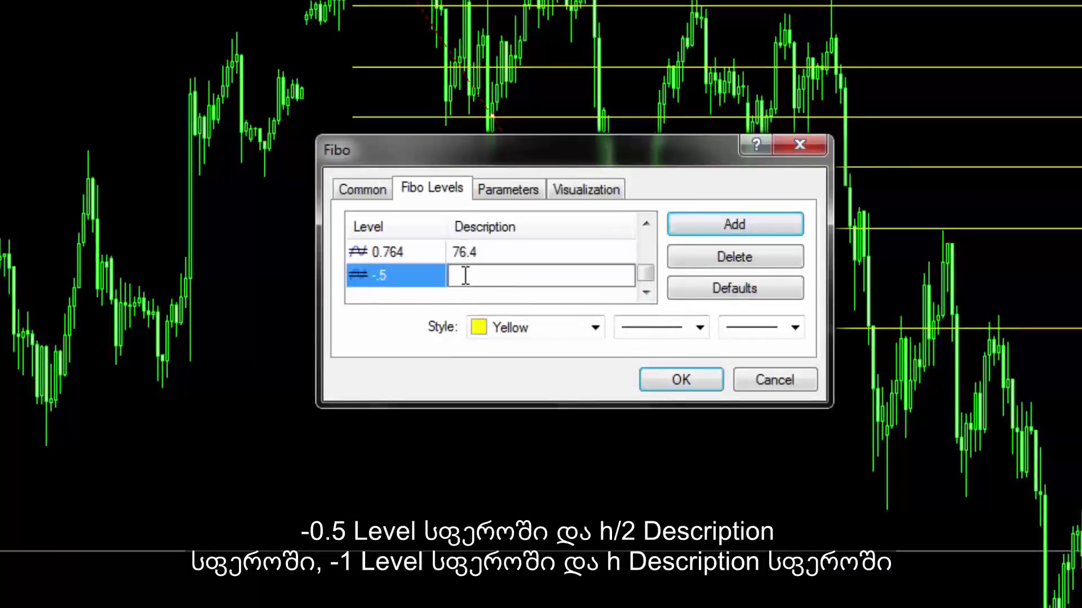
type("h/2")
key("Return")
- Add another Fibo level of -1 with the description h and apply the new levels to the retracement
left_click(694, 214)
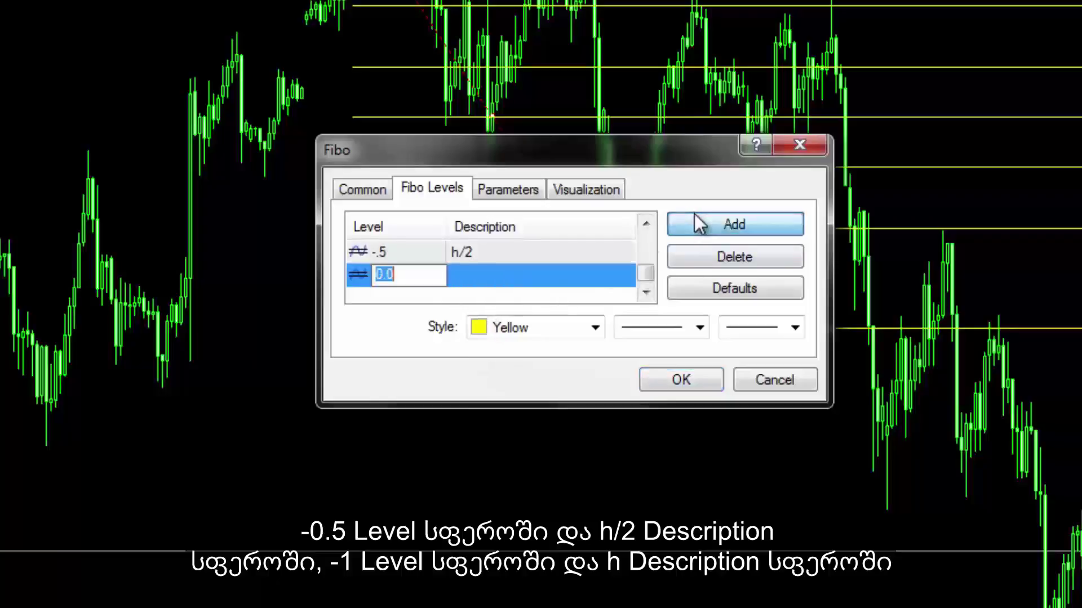
type("-1")
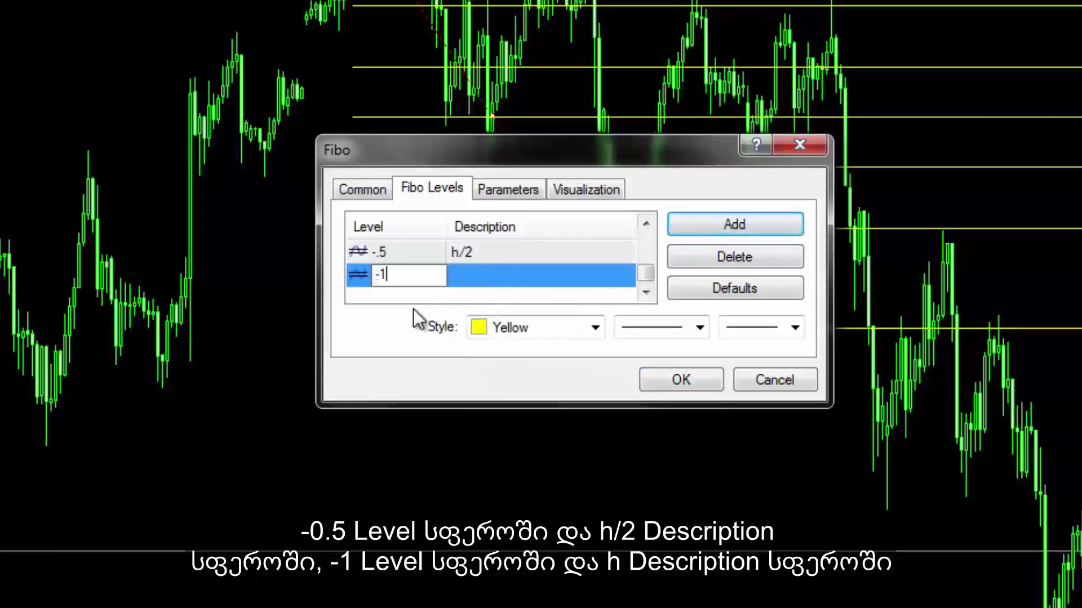
left_click(461, 276)
type("h")
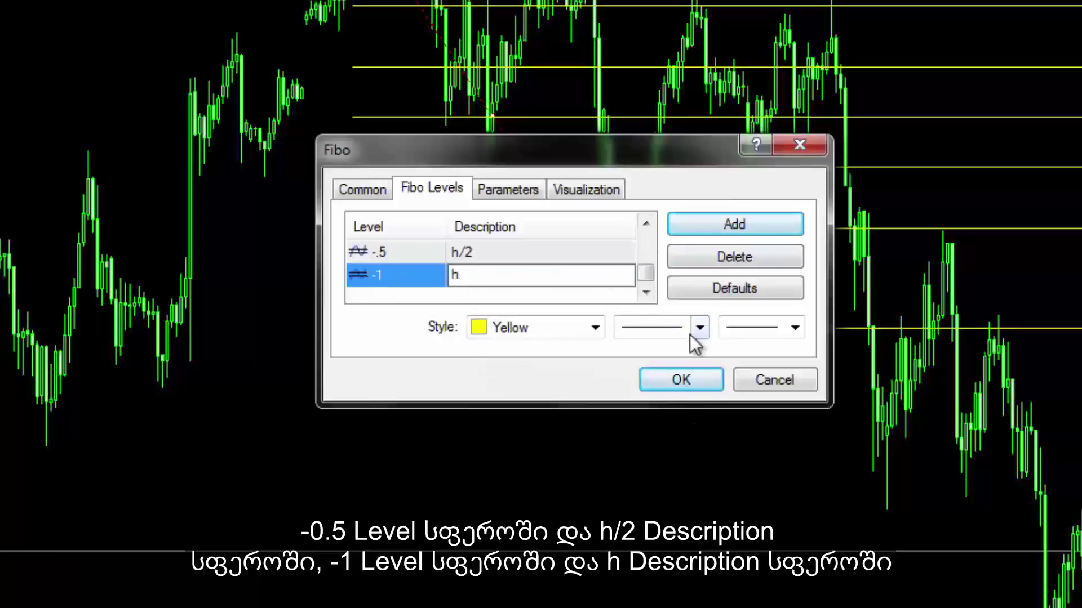
left_click(680, 381)
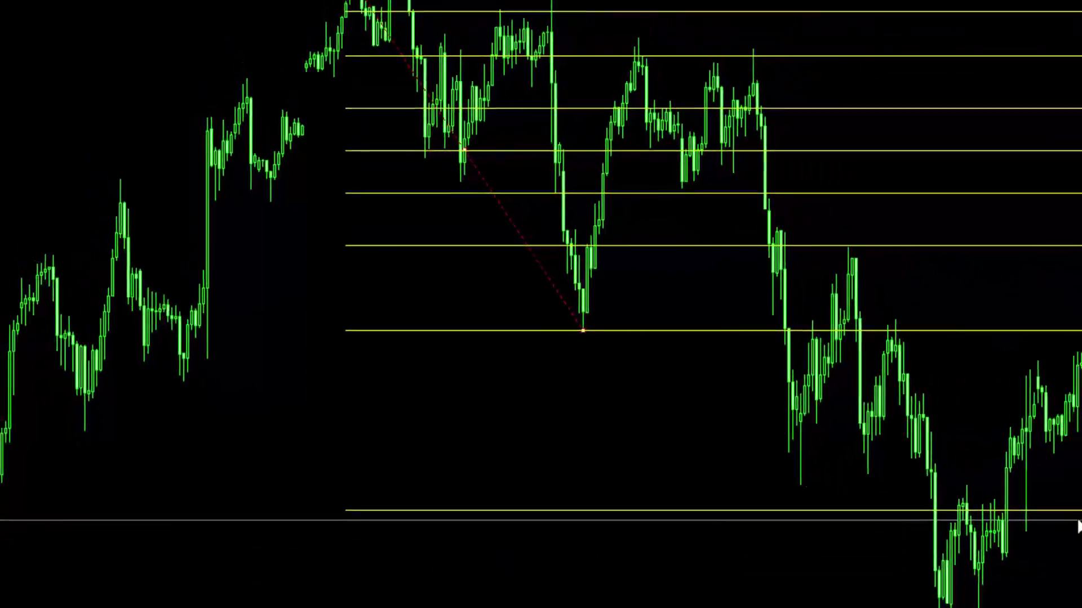